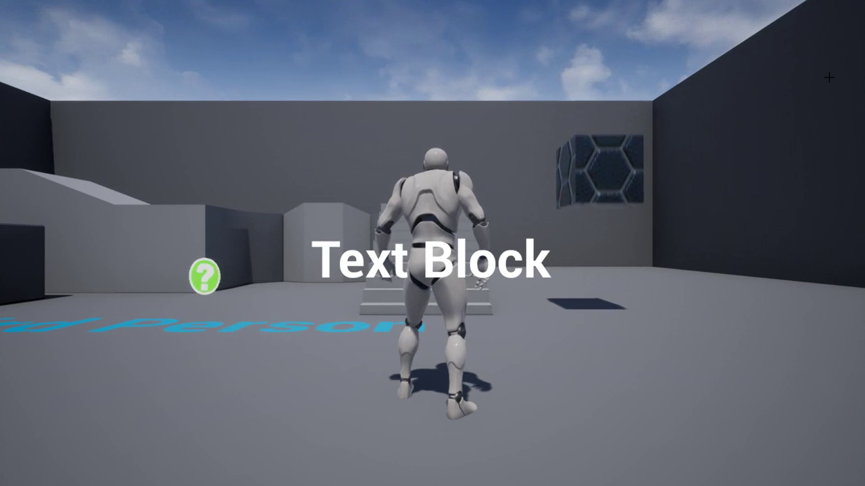
Stop the Play In Editor session and return to NewWidgetBlueprint's Designer
key("Escape")
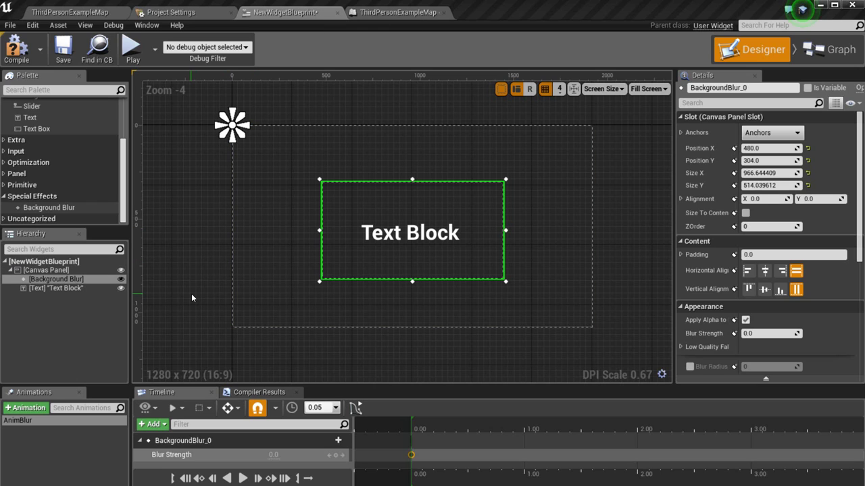
left_click(61, 289)
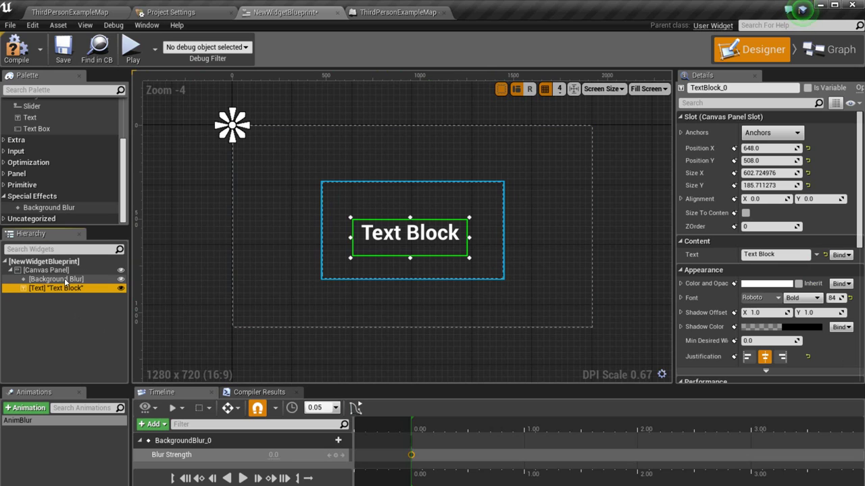
left_click(66, 280)
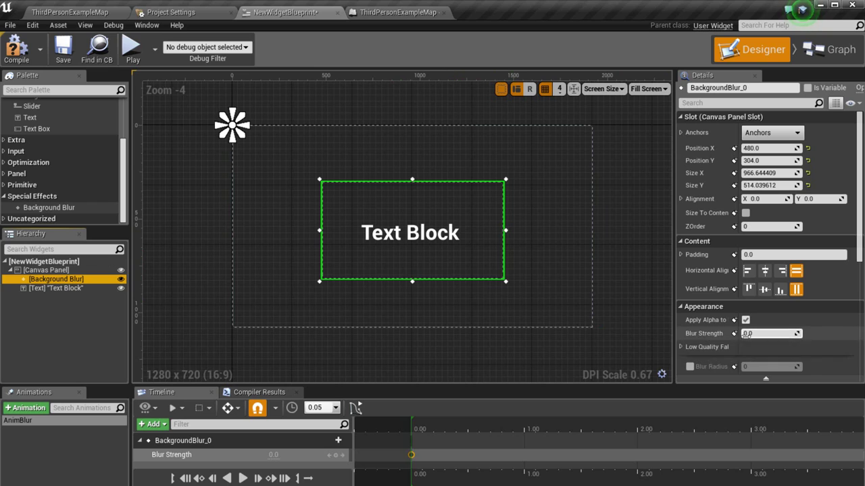
mouse_move(752, 334)
left_mouse_down()
mouse_move(779, 333)
mouse_move(743, 334)
left_mouse_up()
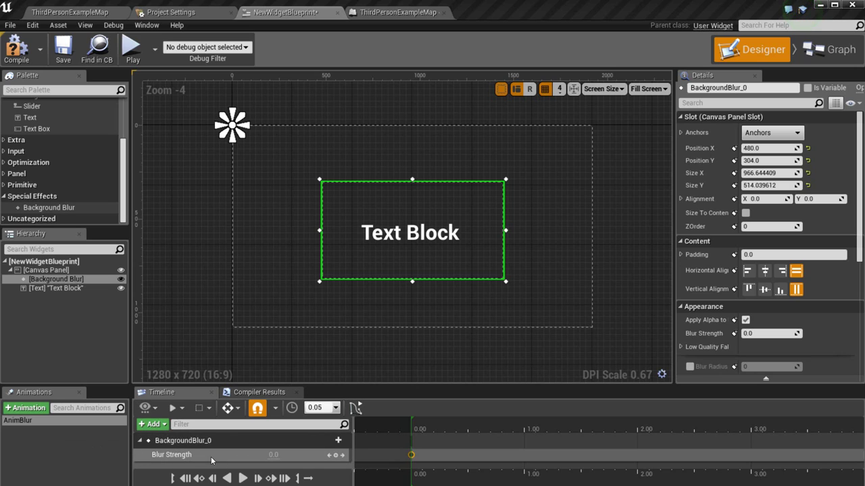
Select the 0.00 Blur Strength key, scrub the AnimBlur timeline, and bring 5.00 seconds into view
left_click(412, 455)
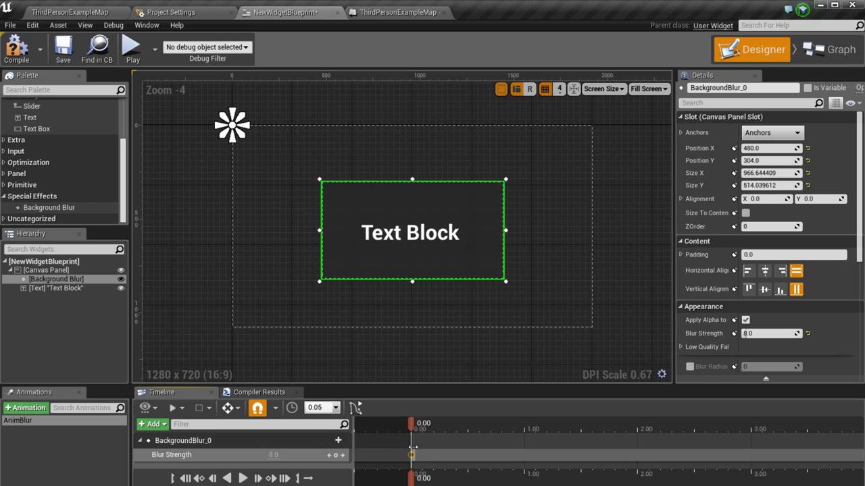
mouse_move(417, 424)
left_mouse_down()
mouse_move(636, 425)
mouse_move(848, 405)
mouse_move(409, 408)
left_mouse_up()
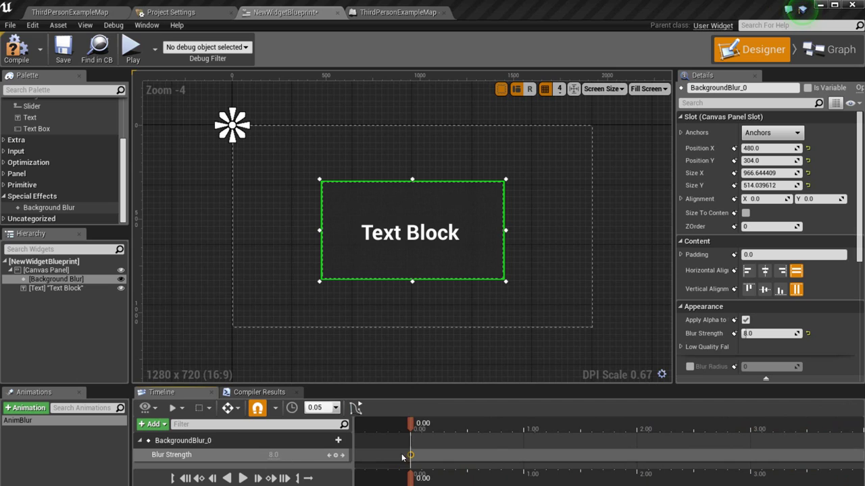
right_click_drag(676, 428, 451, 429)
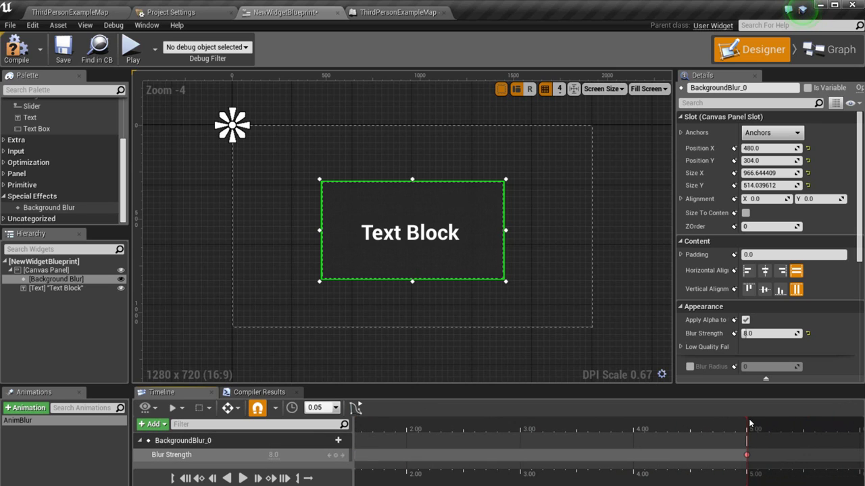
left_click(746, 455)
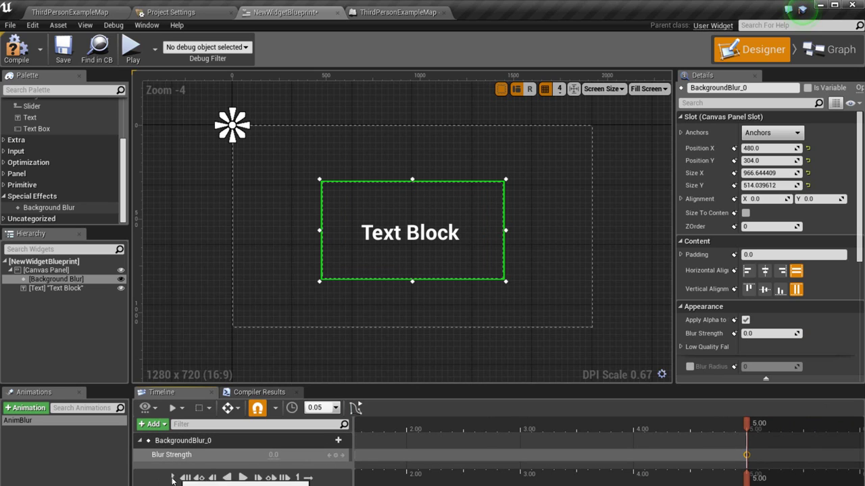
left_click(211, 479)
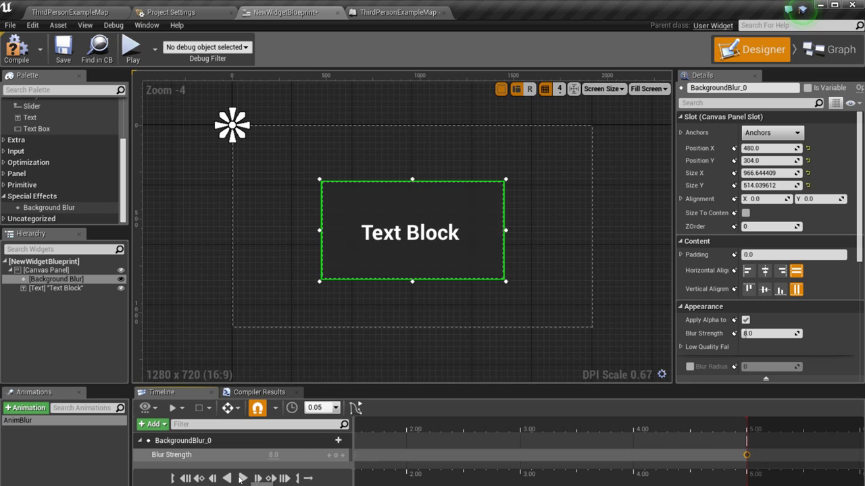
left_click(242, 478)
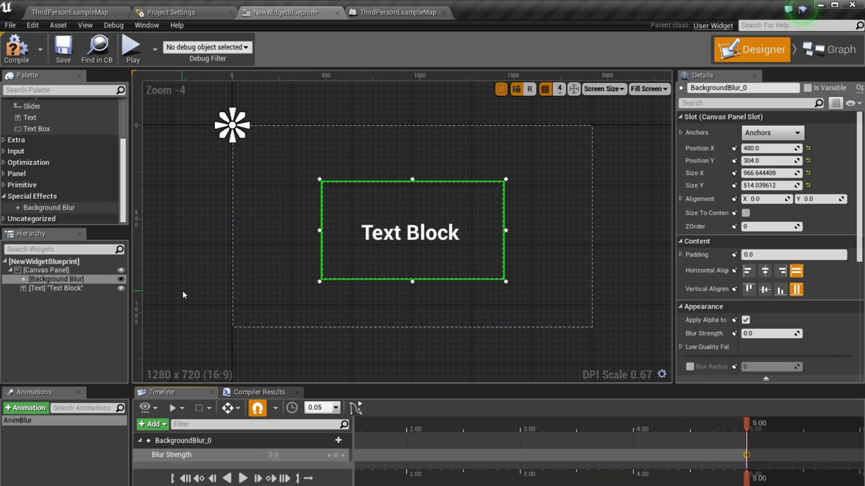
Review Event Construct → Play Animation (AnimBlur) in the graph and save NewWidgetBlueprint
left_click(820, 58)
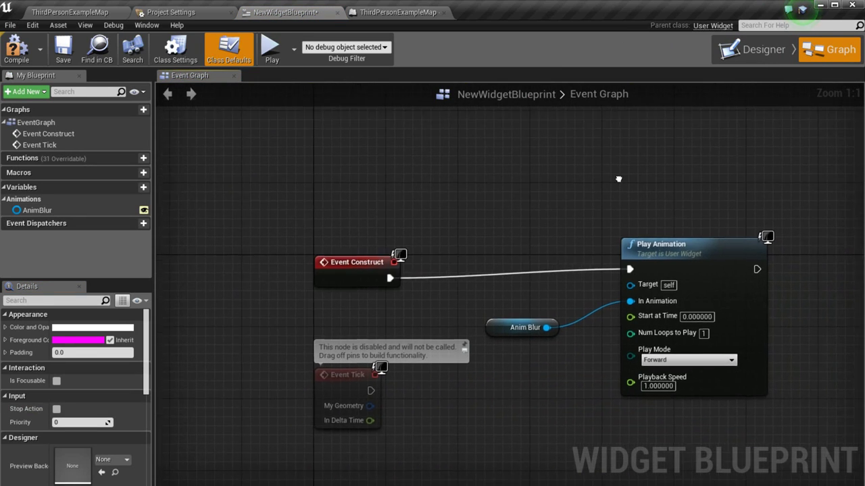
right_click_drag(618, 179, 546, 153)
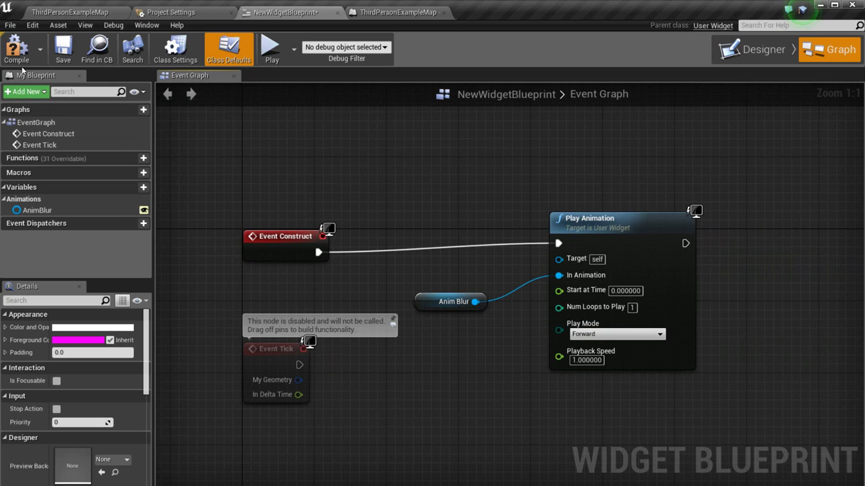
left_click(63, 50)
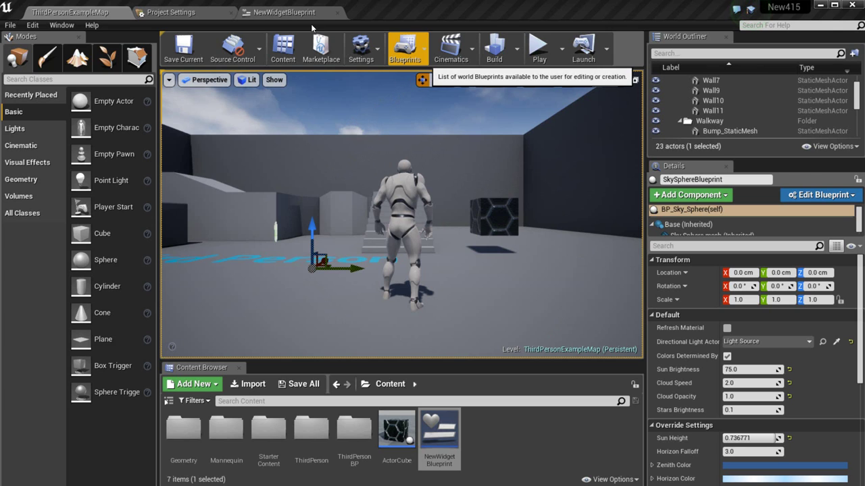
Check the level blueprint's BeginPlay → Create Widget → Add to Viewport chain, then play the level
left_click(426, 59)
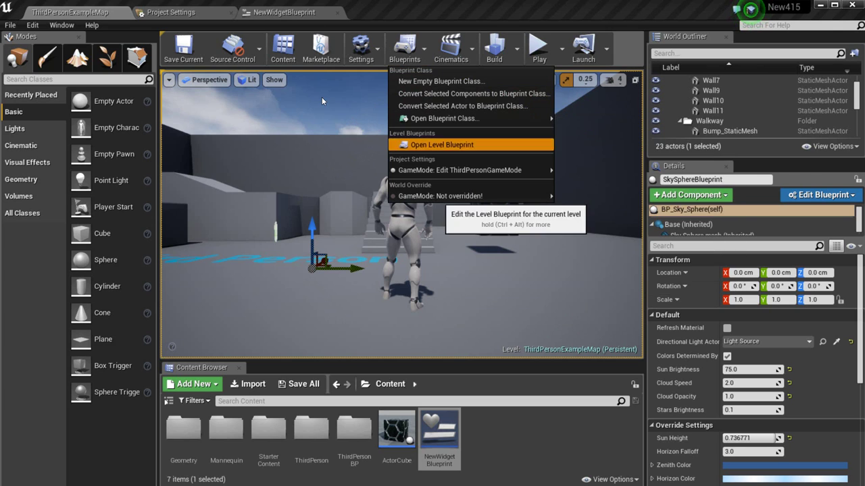
left_click(441, 144)
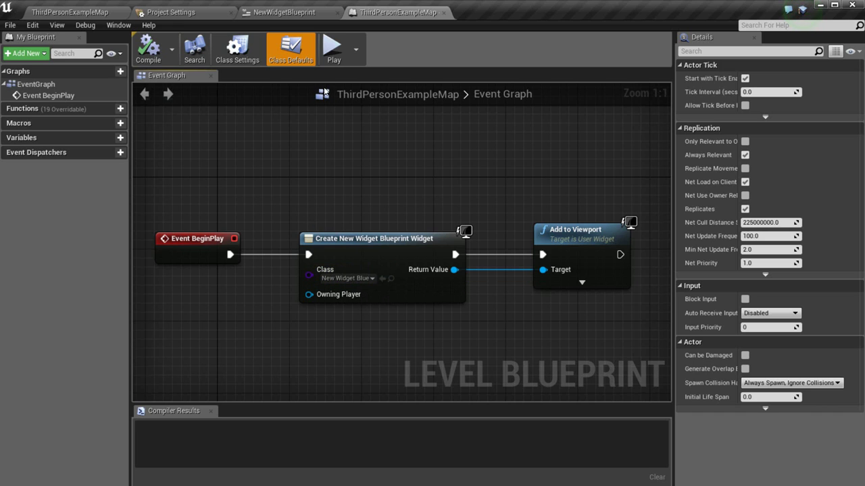
left_click(284, 12)
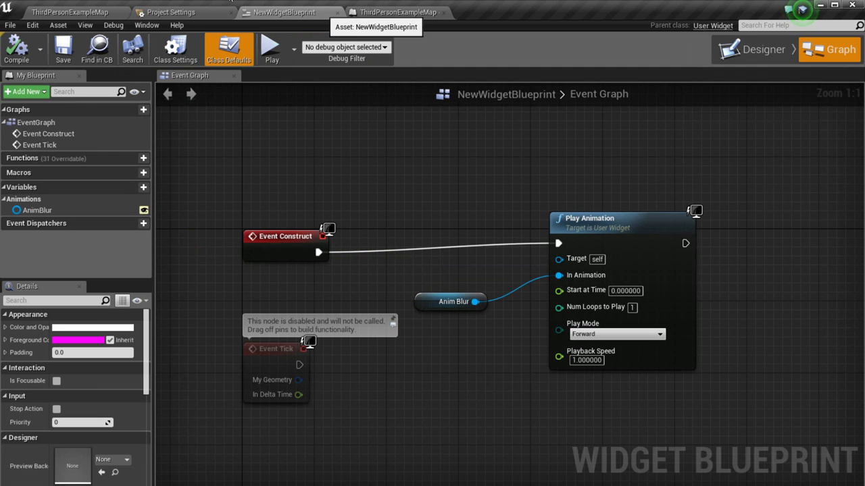
left_click(753, 50)
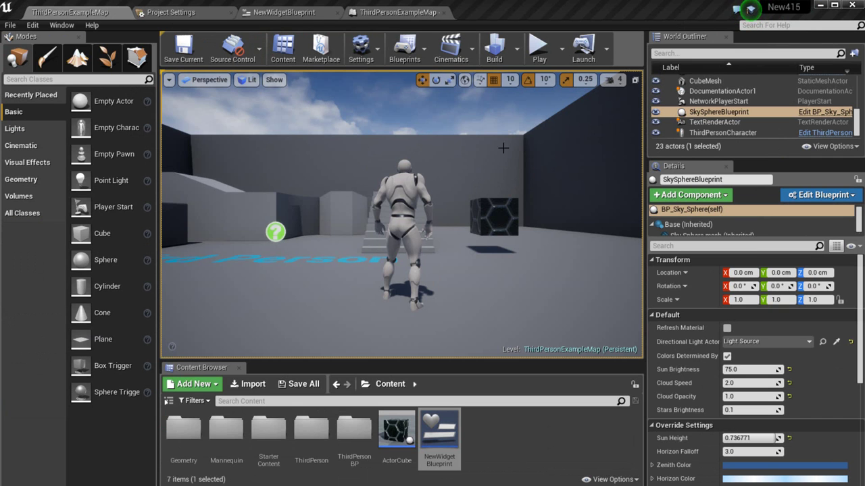
left_click(540, 48)
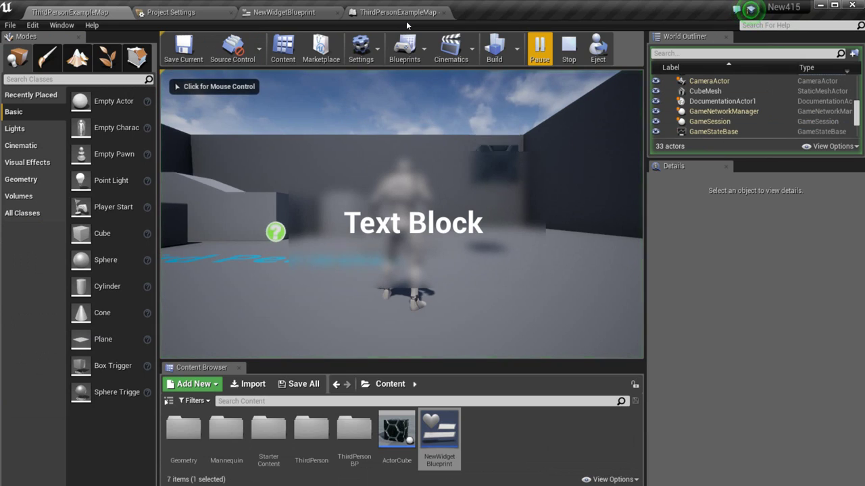